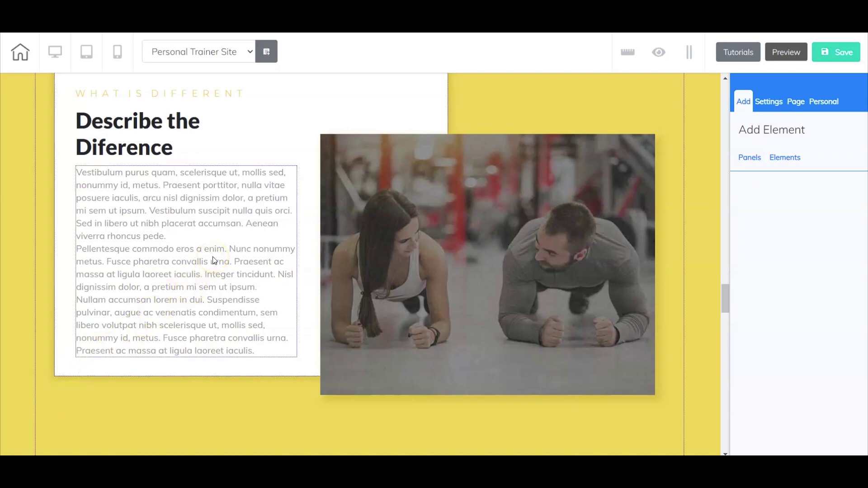
- Scroll down to the 'THE DECISION IS YOURS TO MAKE' pricing section showing the Elite Package
{"action": "scroll", "coordinate": [214, 261], "scroll_direction": "down", "scroll_amount": 12}
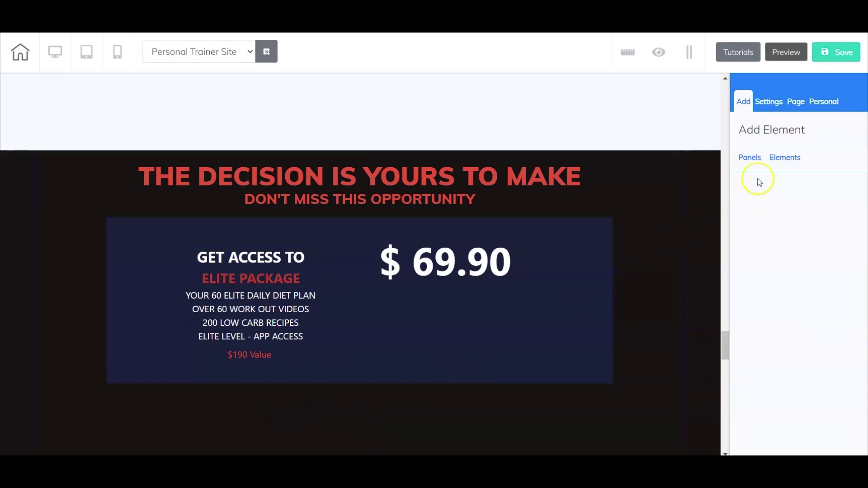
- Drag the plain timer from the Timers elements list onto the page
{"action": "left_click", "coordinate": [785, 159]}
{"action": "scroll", "coordinate": [783, 213], "scroll_direction": "down", "scroll_amount": 6}
{"action": "scroll", "coordinate": [792, 344], "scroll_direction": "down", "scroll_amount": 15}
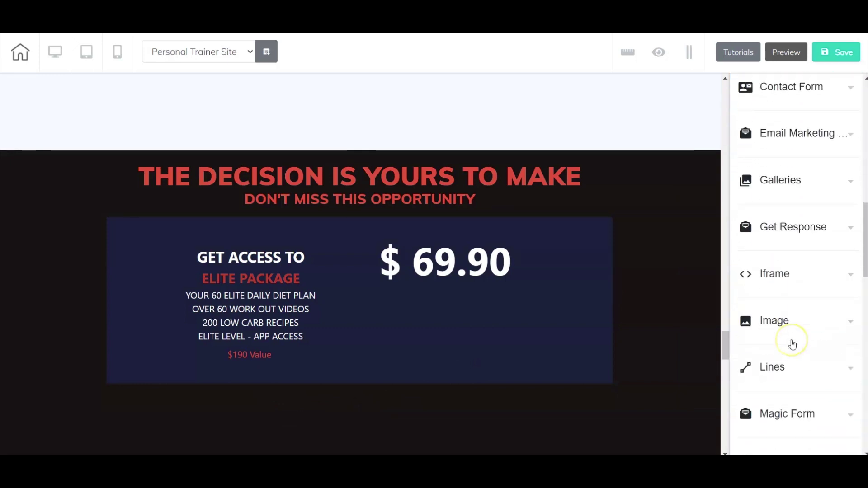
{"action": "scroll", "coordinate": [792, 345], "scroll_direction": "up", "scroll_amount": 5}
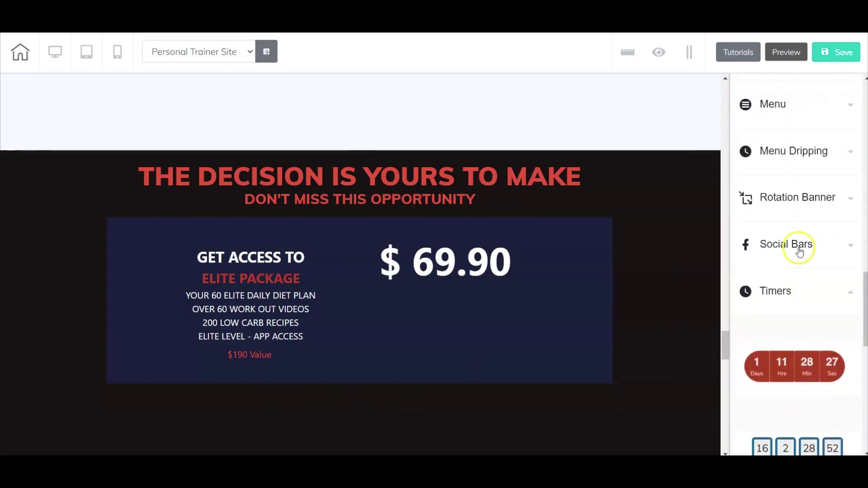
{"action": "scroll", "coordinate": [798, 325], "scroll_direction": "down", "scroll_amount": 6}
{"action": "scroll", "coordinate": [801, 331], "scroll_direction": "down", "scroll_amount": 2}
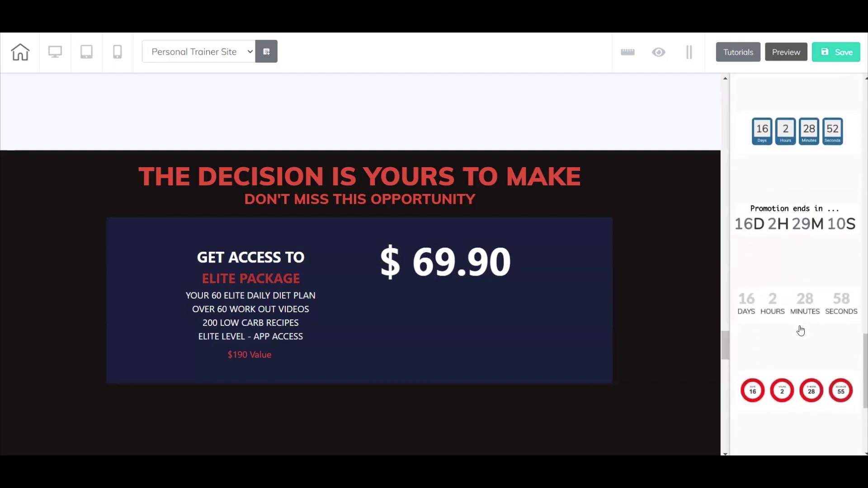
{"action": "left_click_drag", "start_coordinate": [812, 293], "coordinate": [335, 416]}
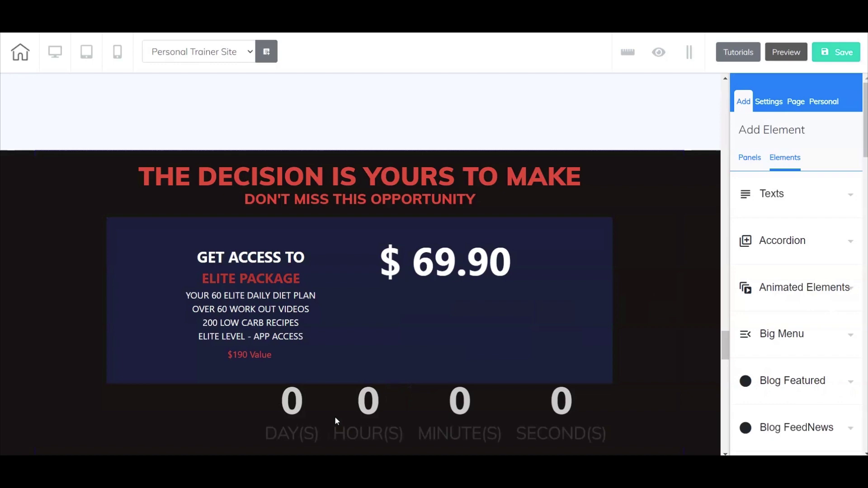
- Place the timer just below the Elite Package pricing box and centre it horizontally
{"action": "scroll", "coordinate": [414, 362], "scroll_direction": "down", "scroll_amount": 5}
{"action": "left_click_drag", "start_coordinate": [450, 220], "coordinate": [370, 235]}
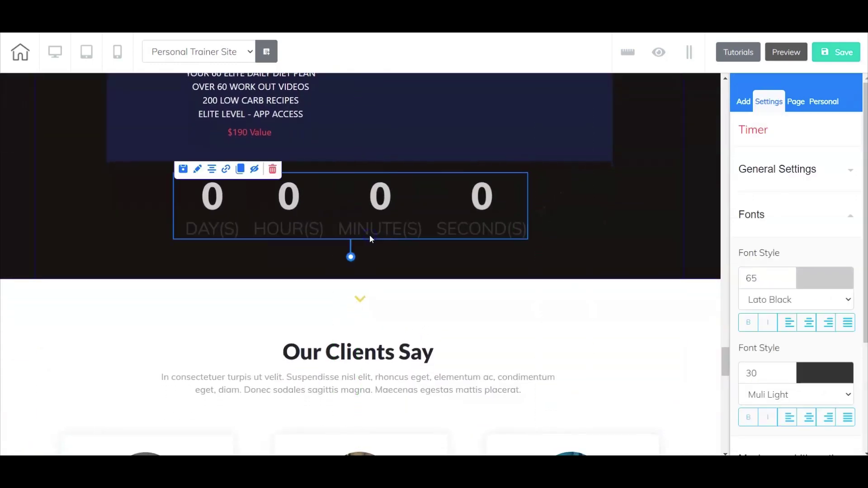
{"action": "left_click", "coordinate": [217, 176]}
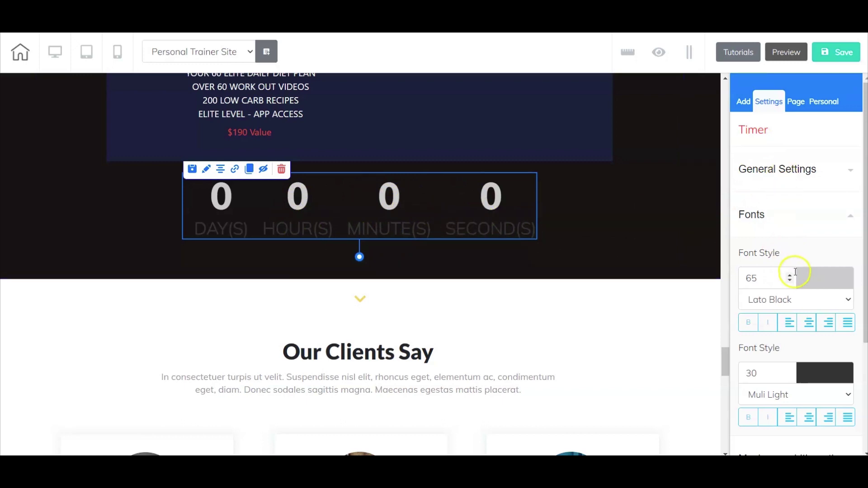
- Try the Panels, Circles, Squares and Text timer themes, then settle on Simple
{"action": "left_click", "coordinate": [821, 174]}
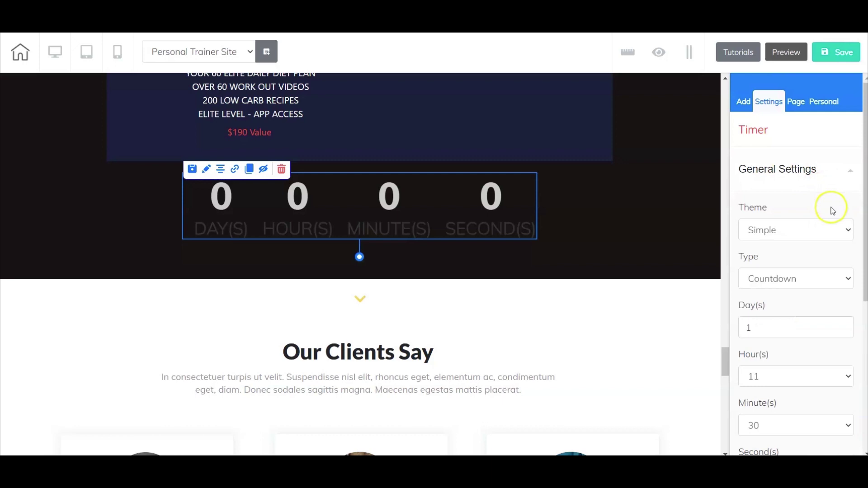
{"action": "left_click", "coordinate": [832, 231]}
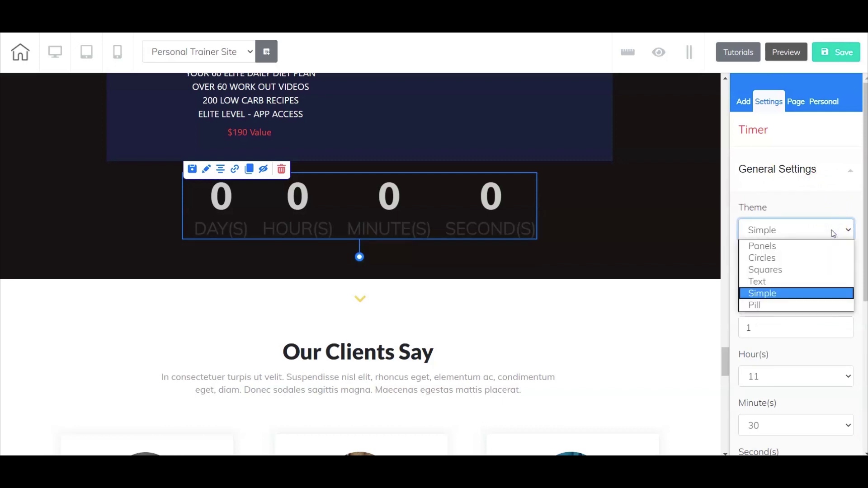
{"action": "left_click", "coordinate": [786, 246]}
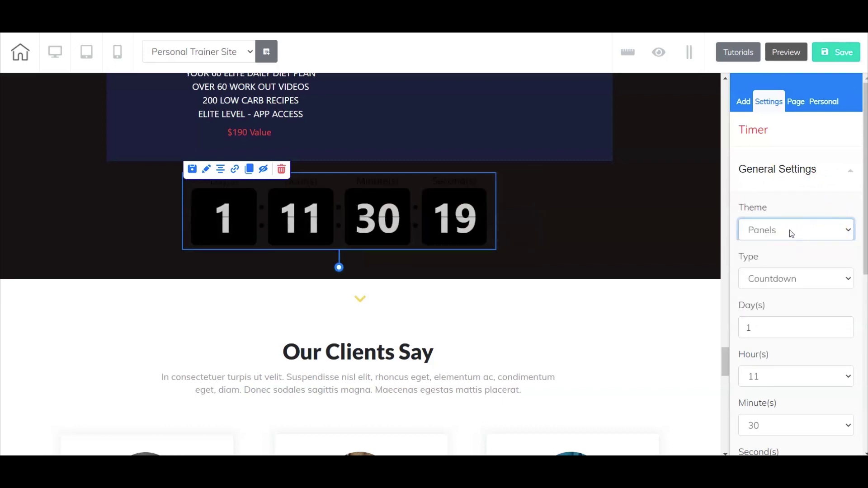
{"action": "left_click", "coordinate": [790, 229]}
{"action": "left_click", "coordinate": [788, 257]}
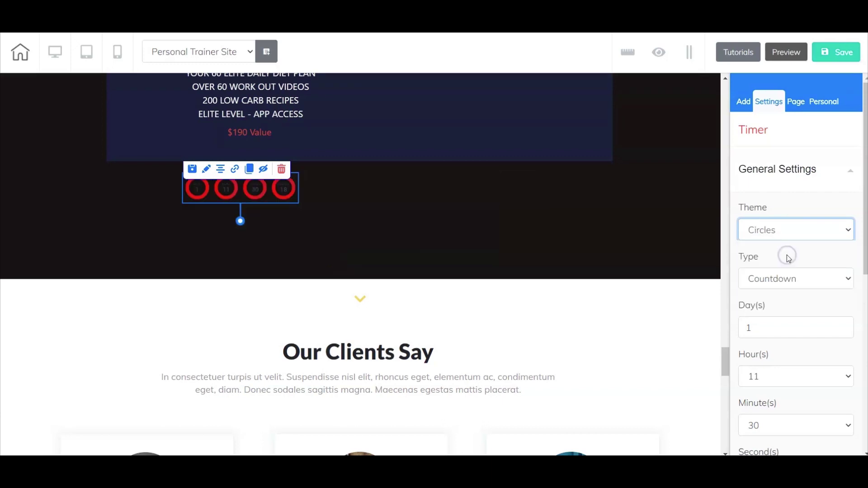
{"action": "left_click", "coordinate": [789, 231]}
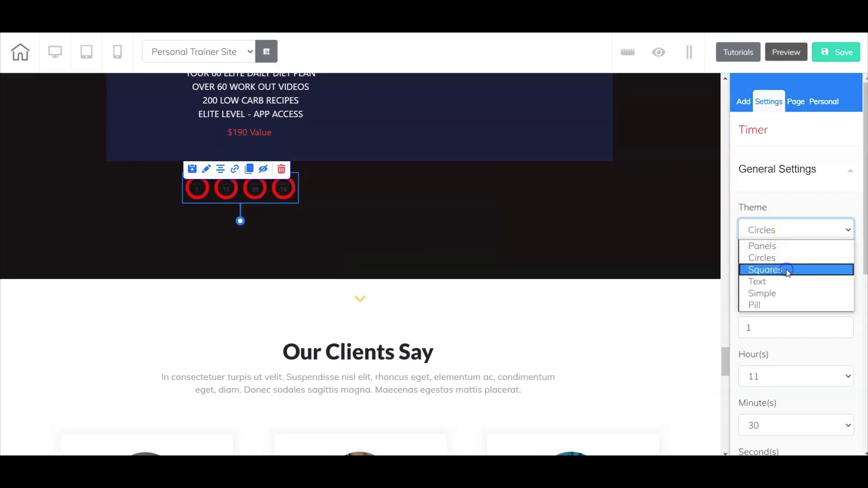
{"action": "left_click", "coordinate": [787, 269]}
{"action": "left_click", "coordinate": [788, 230]}
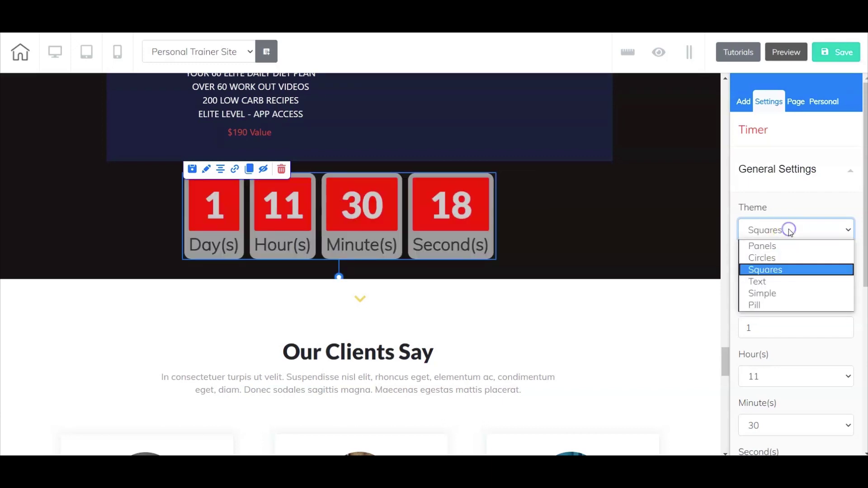
{"action": "left_click", "coordinate": [790, 282]}
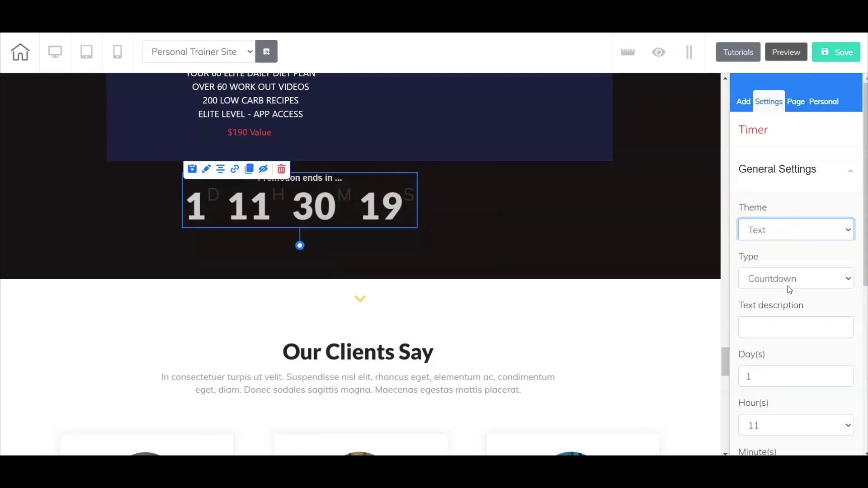
{"action": "left_click", "coordinate": [788, 232]}
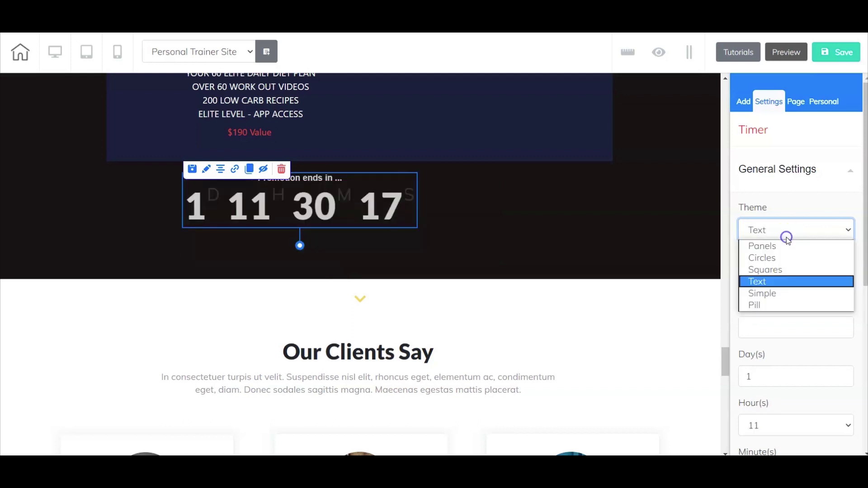
{"action": "left_click", "coordinate": [785, 293]}
- Switch the timer type to Specific Date Time with end date 06/02/2020
{"action": "left_click", "coordinate": [791, 284]}
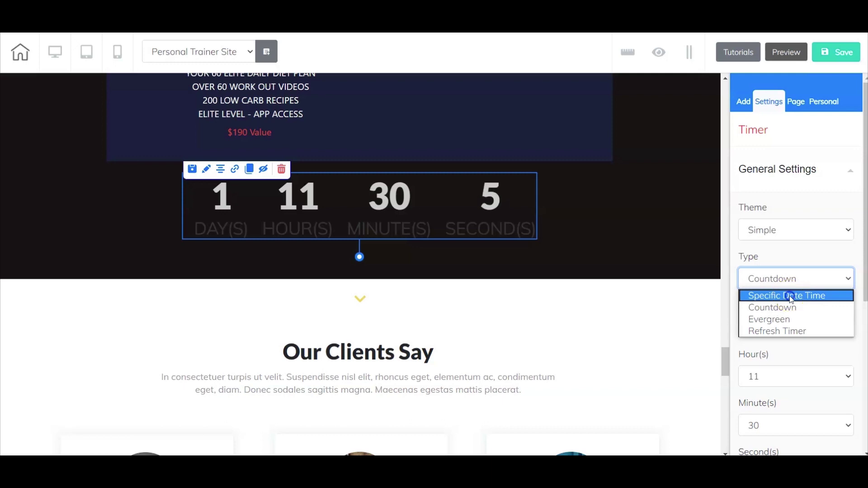
{"action": "left_click", "coordinate": [791, 297]}
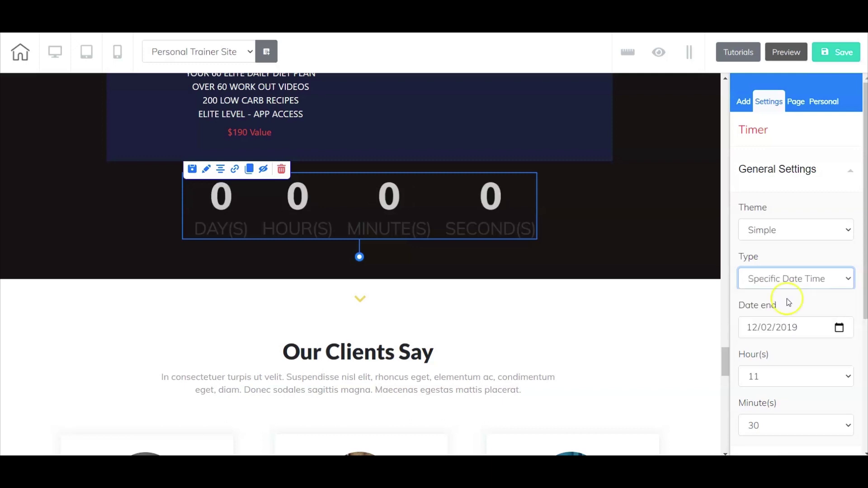
{"action": "left_click", "coordinate": [754, 328]}
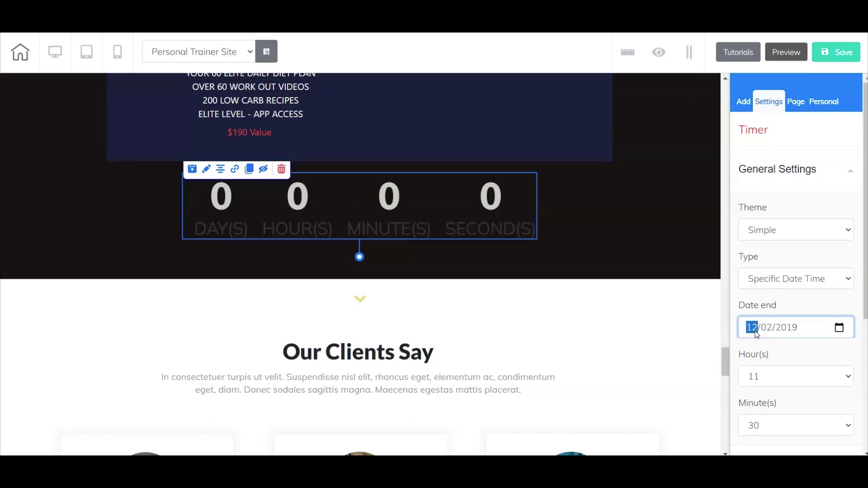
{"action": "type", "text": "06/02/2020"}
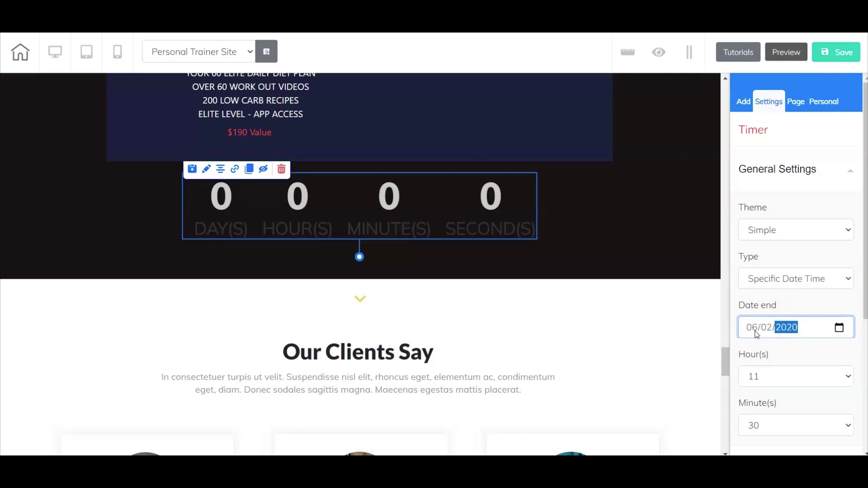
{"action": "left_click", "coordinate": [781, 355]}
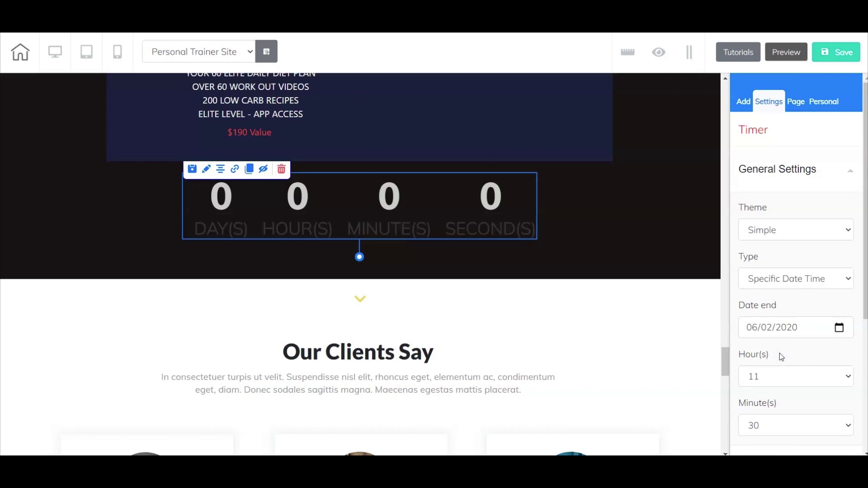
- Set the timer's end hour to 20
{"action": "scroll", "coordinate": [781, 356], "scroll_direction": "down", "scroll_amount": 3}
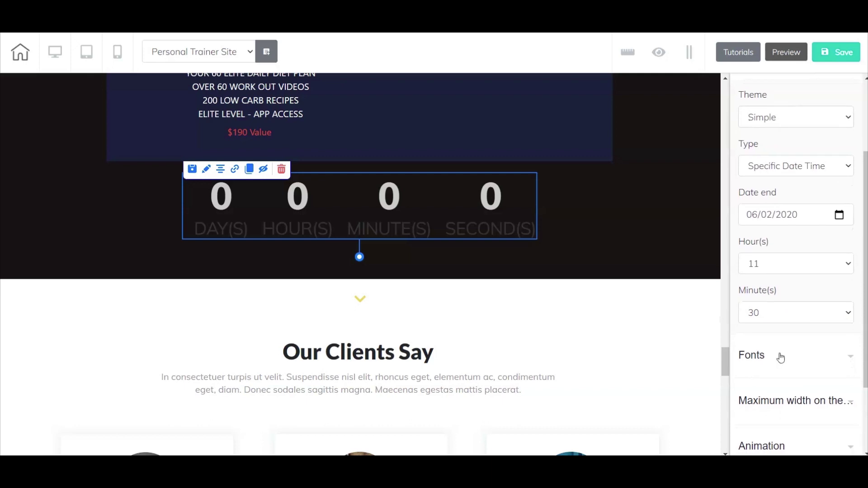
{"action": "left_click", "coordinate": [828, 264]}
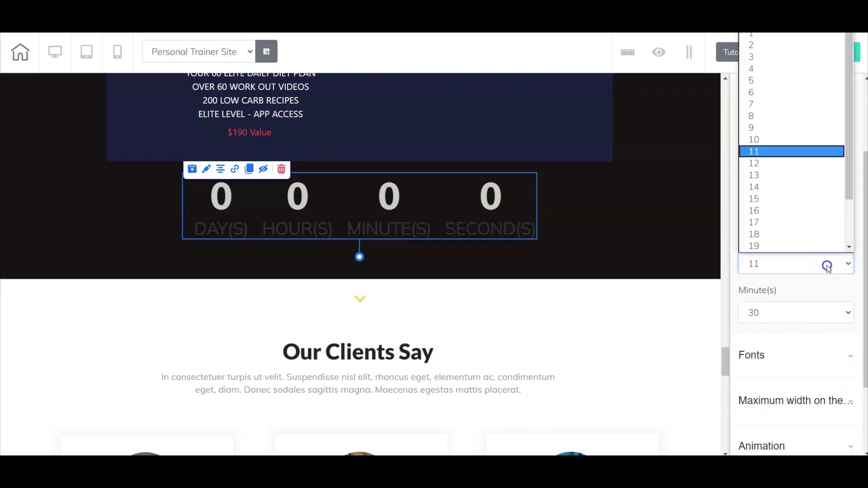
{"action": "scroll", "coordinate": [800, 241], "scroll_direction": "down", "scroll_amount": 1}
{"action": "left_click", "coordinate": [799, 237]}
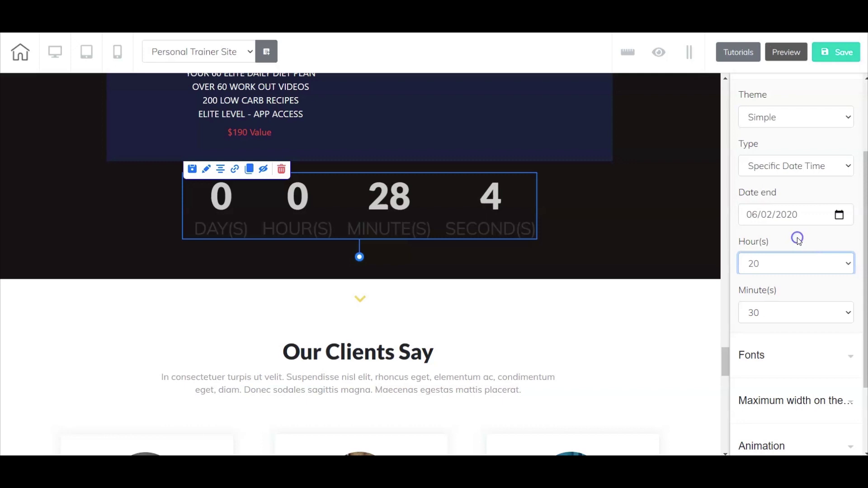
- Set the timer's end minute to 4, correcting an initial pick of 3
{"action": "left_click", "coordinate": [804, 317]}
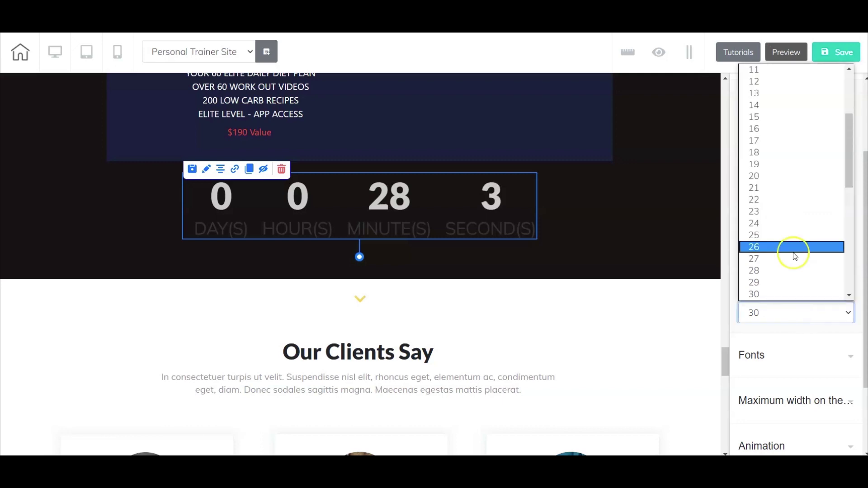
{"action": "scroll", "coordinate": [785, 219], "scroll_direction": "up", "scroll_amount": 3}
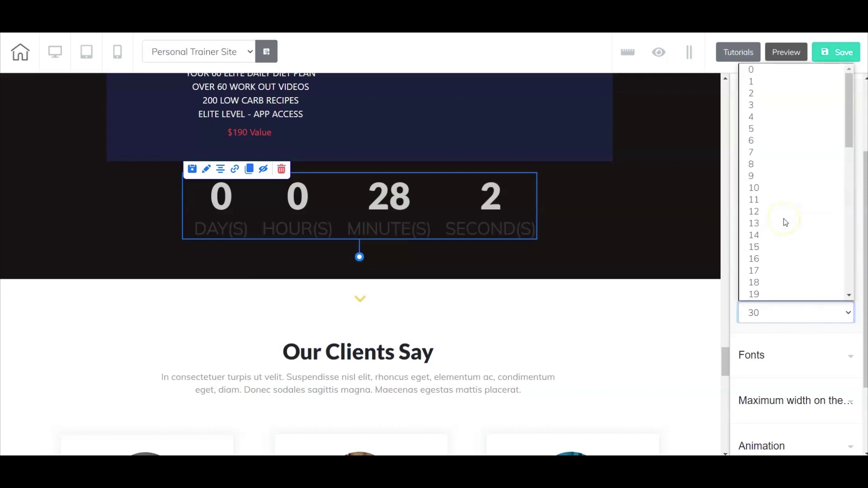
{"action": "left_click", "coordinate": [784, 111]}
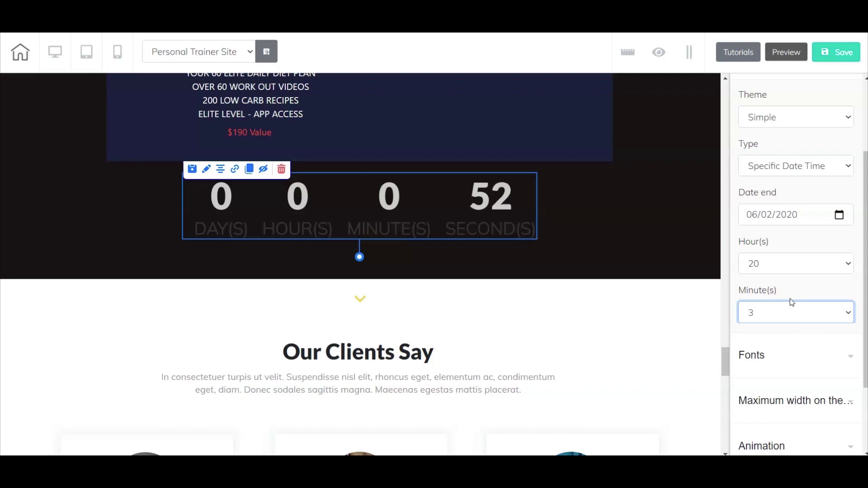
{"action": "left_click", "coordinate": [789, 312]}
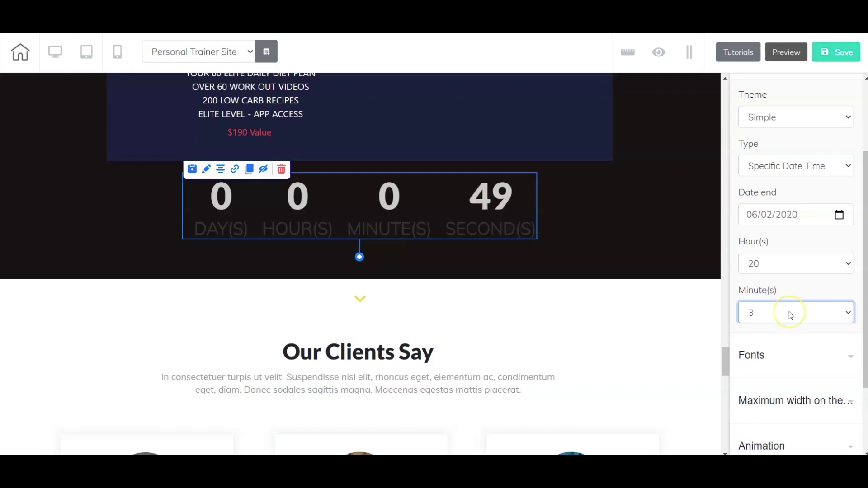
{"action": "left_click", "coordinate": [789, 312]}
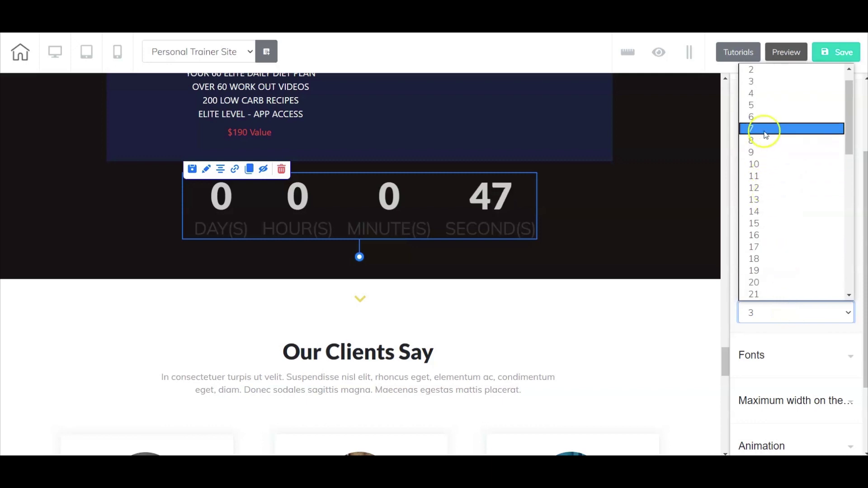
{"action": "left_click", "coordinate": [772, 101]}
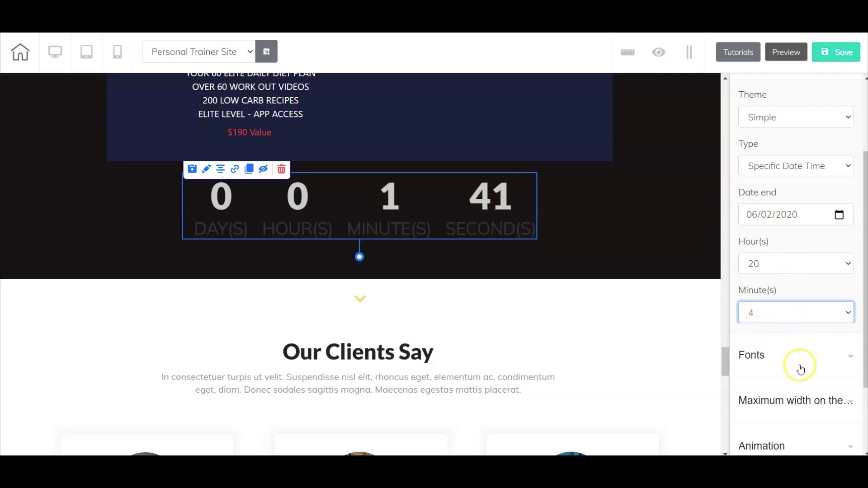
{"action": "scroll", "coordinate": [801, 382], "scroll_direction": "down", "scroll_amount": 1}
{"action": "scroll", "coordinate": [801, 382], "scroll_direction": "down", "scroll_amount": 1}
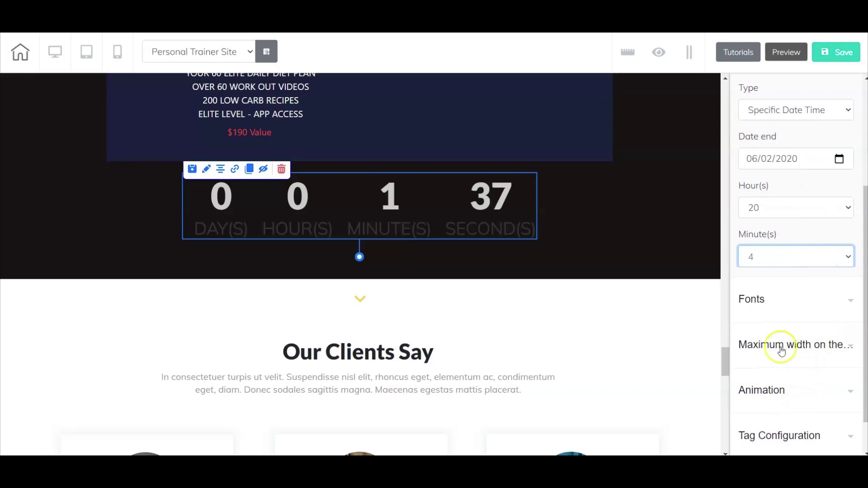
{"action": "scroll", "coordinate": [792, 398], "scroll_direction": "down", "scroll_amount": 1}
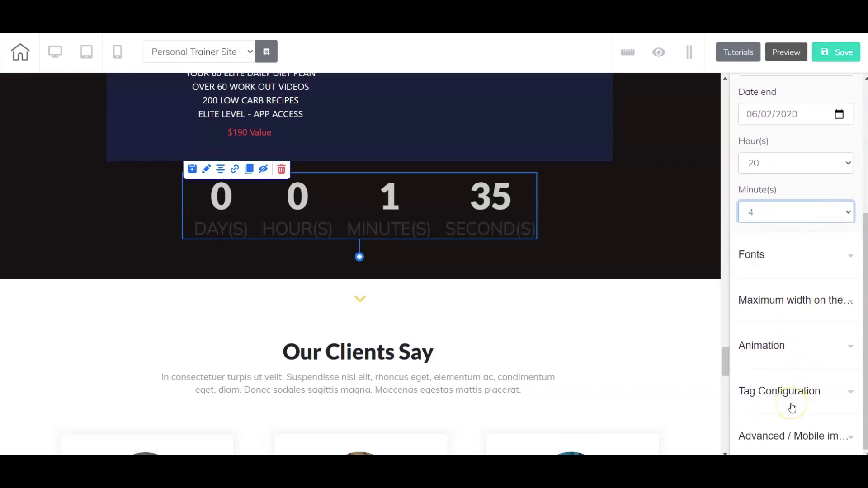
{"action": "scroll", "coordinate": [792, 408], "scroll_direction": "up", "scroll_amount": 4}
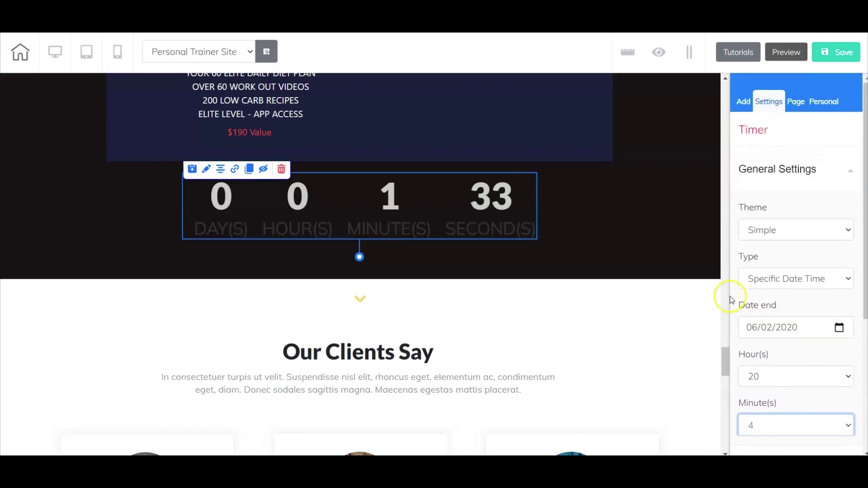
- Select the countdown timer and link it to the site's project_transformation page
{"action": "left_click", "coordinate": [687, 231]}
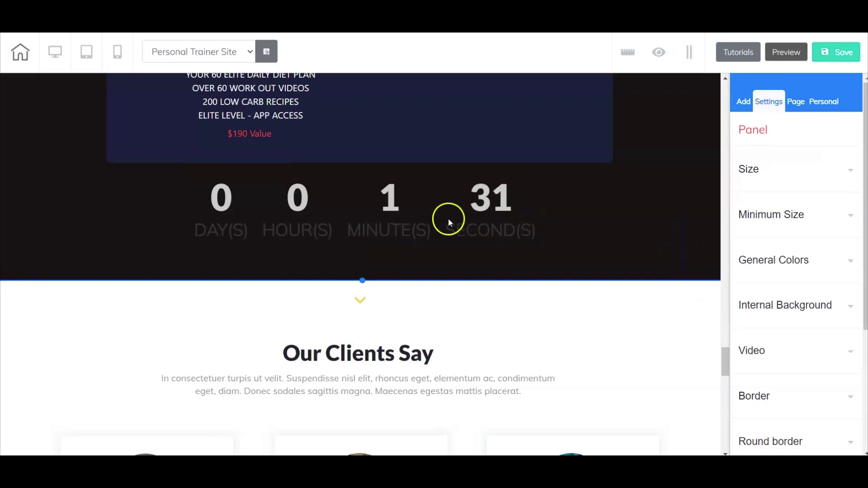
{"action": "left_click", "coordinate": [396, 213]}
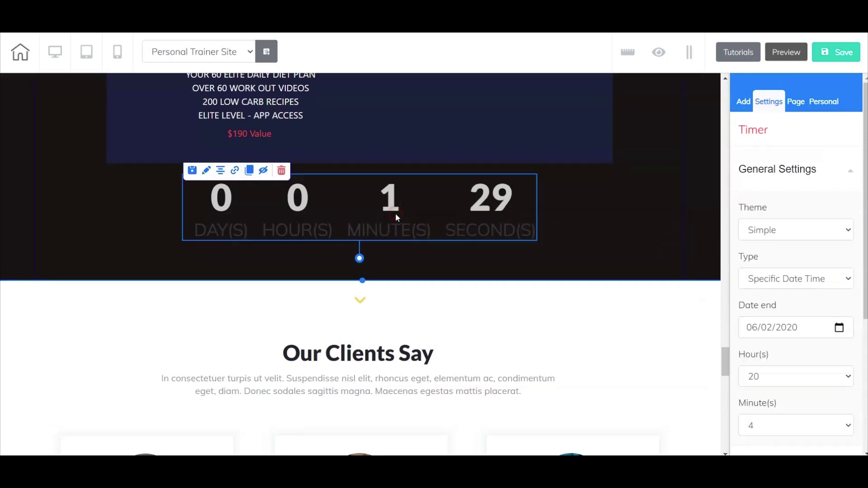
{"action": "left_click", "coordinate": [277, 198]}
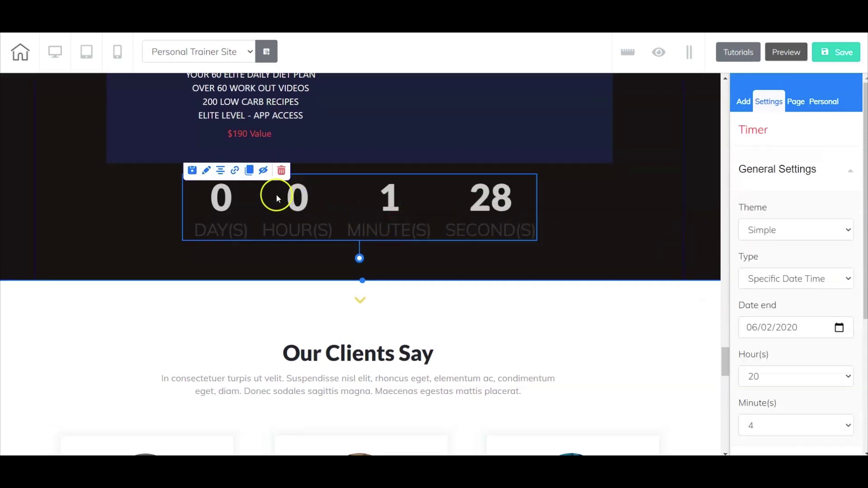
{"action": "left_click", "coordinate": [240, 175]}
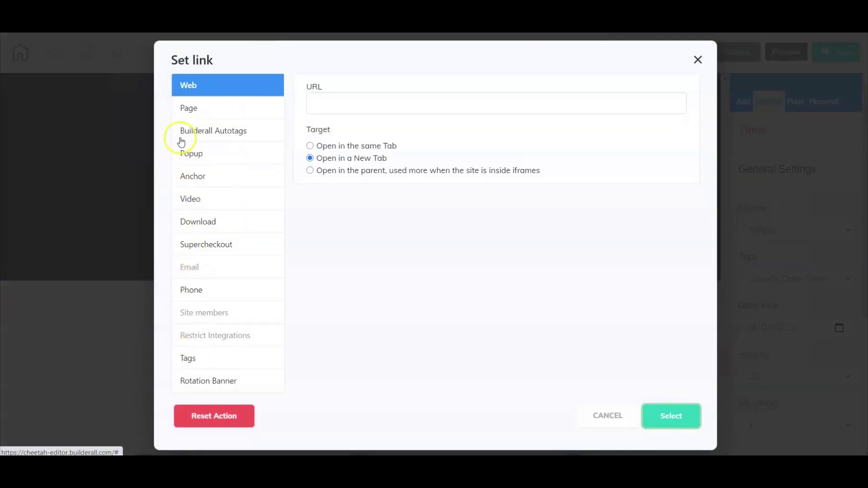
{"action": "left_click", "coordinate": [191, 111]}
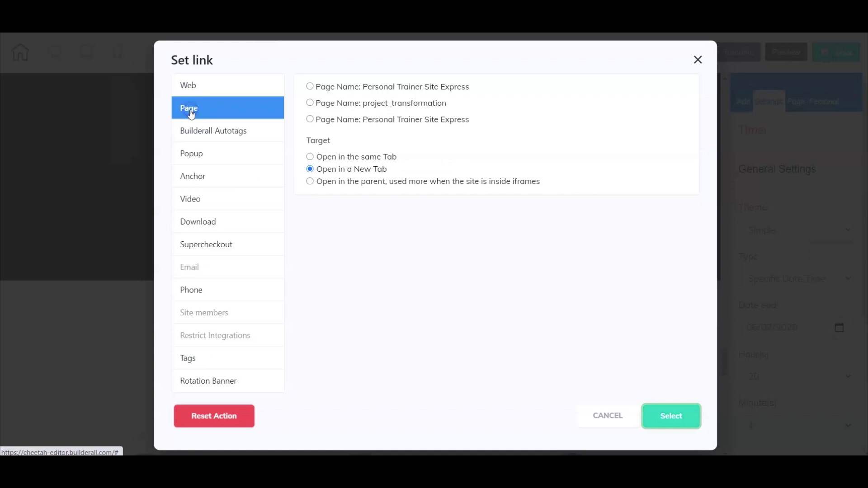
{"action": "left_click", "coordinate": [310, 103]}
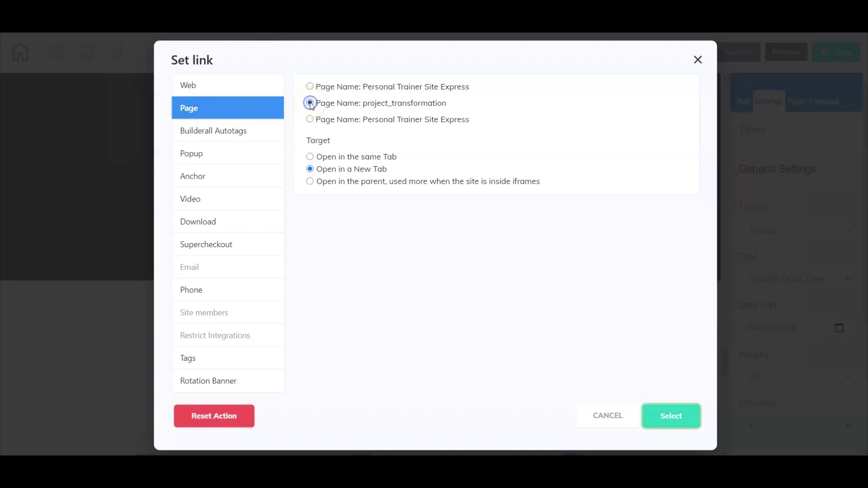
{"action": "left_click", "coordinate": [658, 414]}
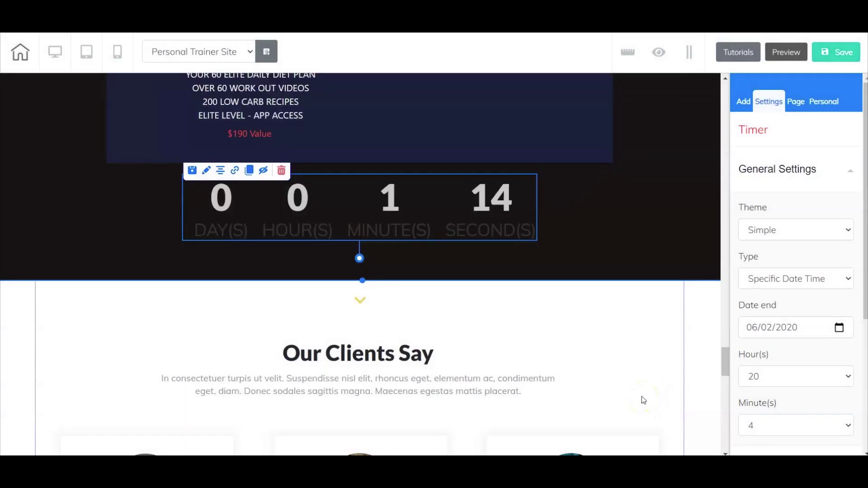
- Scroll the live preview down to the Elite Package offer and its running countdown
{"action": "scroll", "coordinate": [557, 339], "scroll_direction": "up", "scroll_amount": 2}
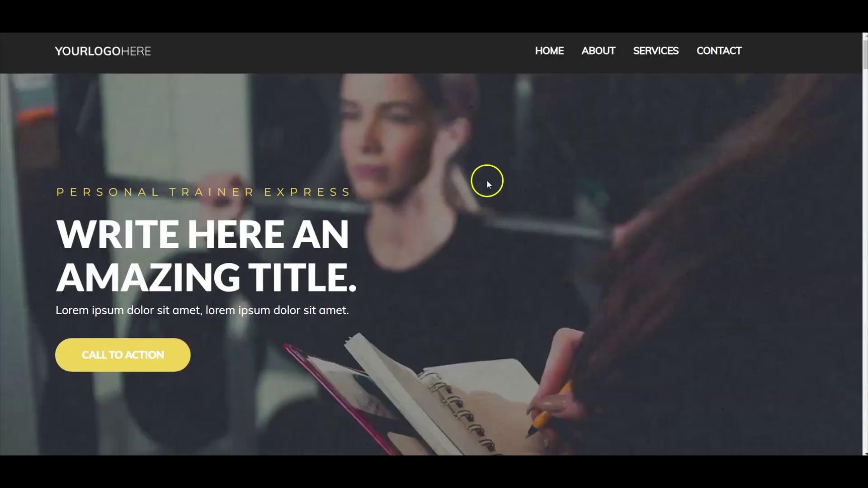
{"action": "scroll", "coordinate": [504, 180], "scroll_direction": "down", "scroll_amount": 20}
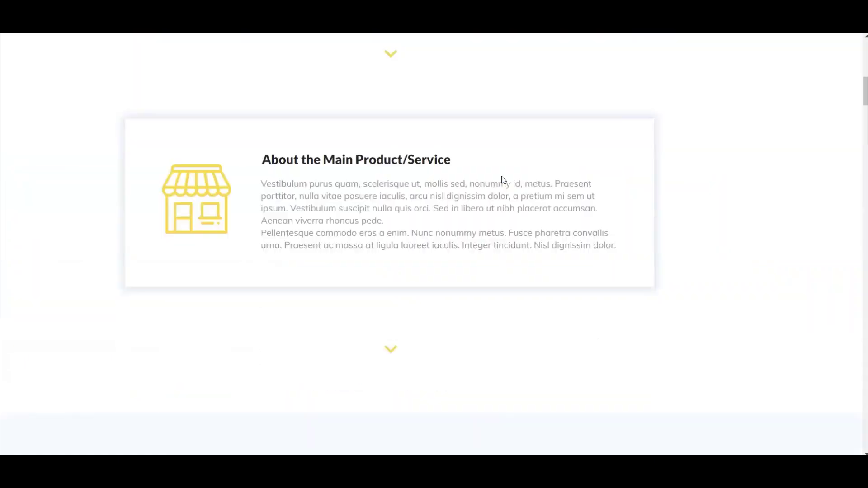
{"action": "scroll", "coordinate": [514, 249], "scroll_direction": "down", "scroll_amount": 20}
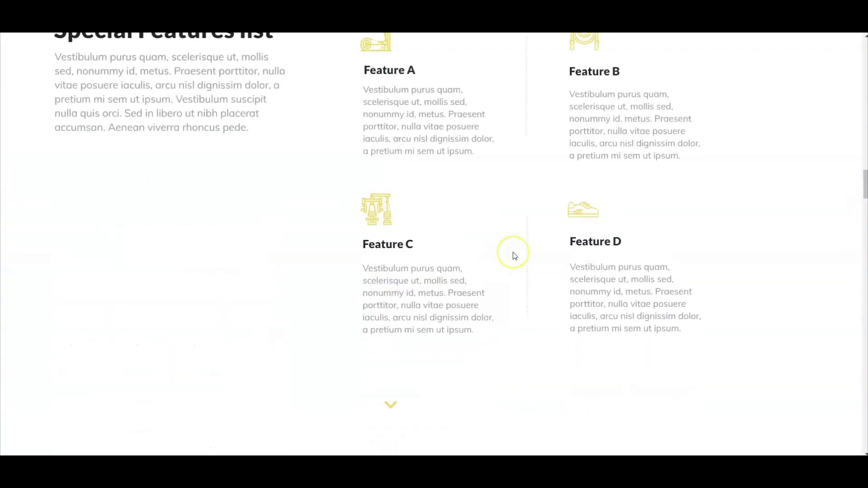
{"action": "scroll", "coordinate": [514, 256], "scroll_direction": "down", "scroll_amount": 20}
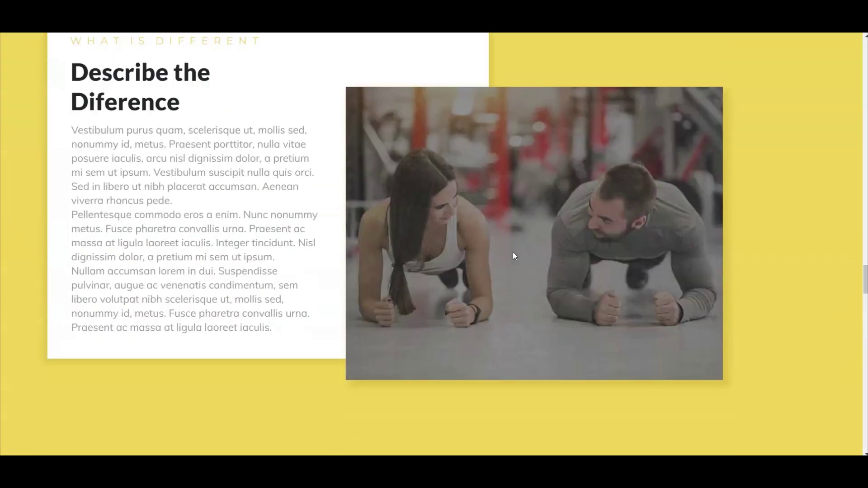
{"action": "scroll", "coordinate": [515, 256], "scroll_direction": "down", "scroll_amount": 7}
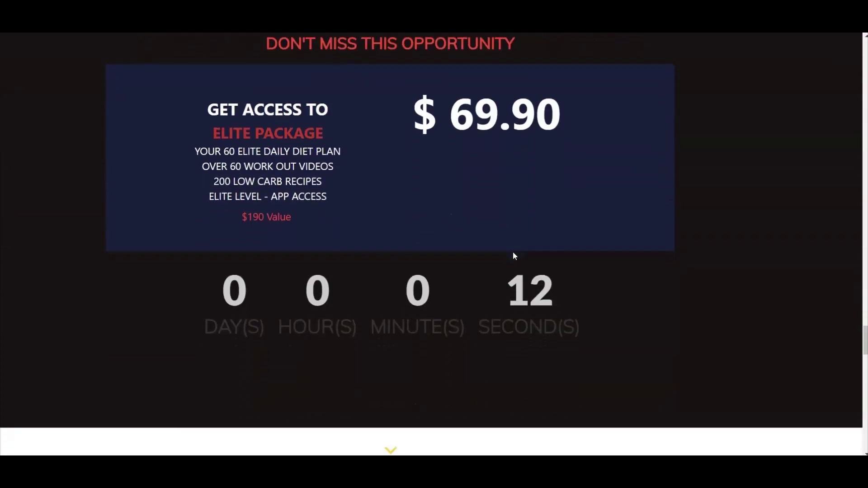
{"action": "scroll", "coordinate": [514, 256], "scroll_direction": "up", "scroll_amount": 2}
{"action": "scroll", "coordinate": [514, 253], "scroll_direction": "up", "scroll_amount": 1}
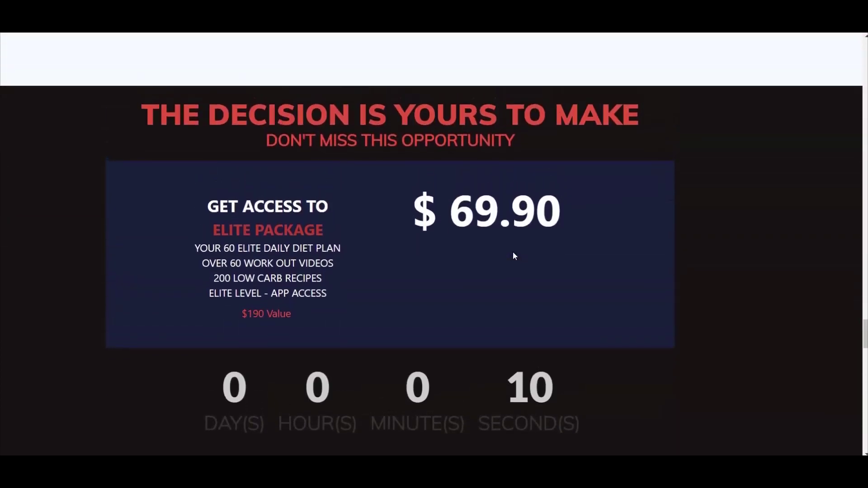